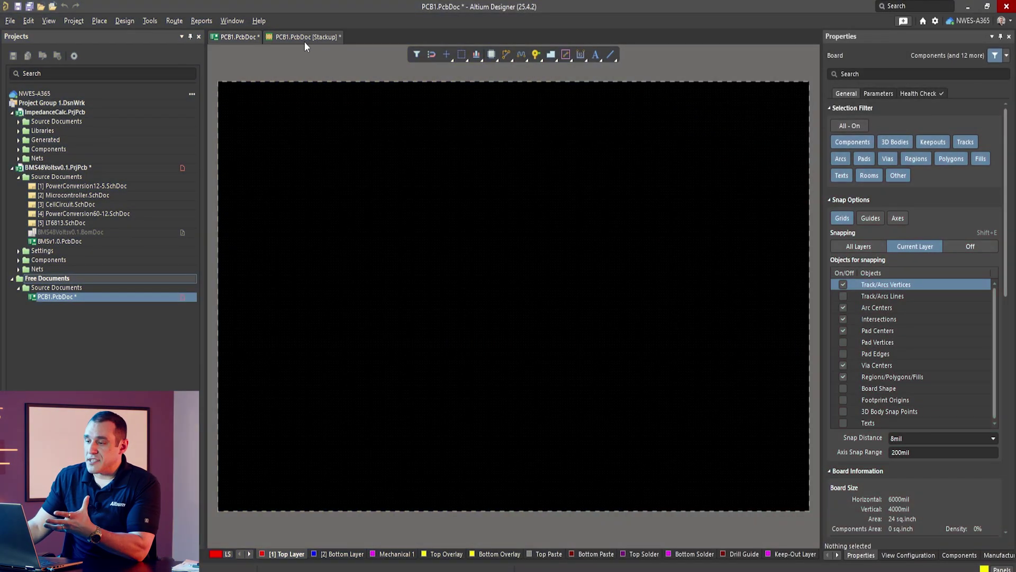
Open the PCB1.PcbDoc stackup, showing the 2-layer board with 8.5mil FR-4 (Dk 4, Df 0.02).
click(304, 38)
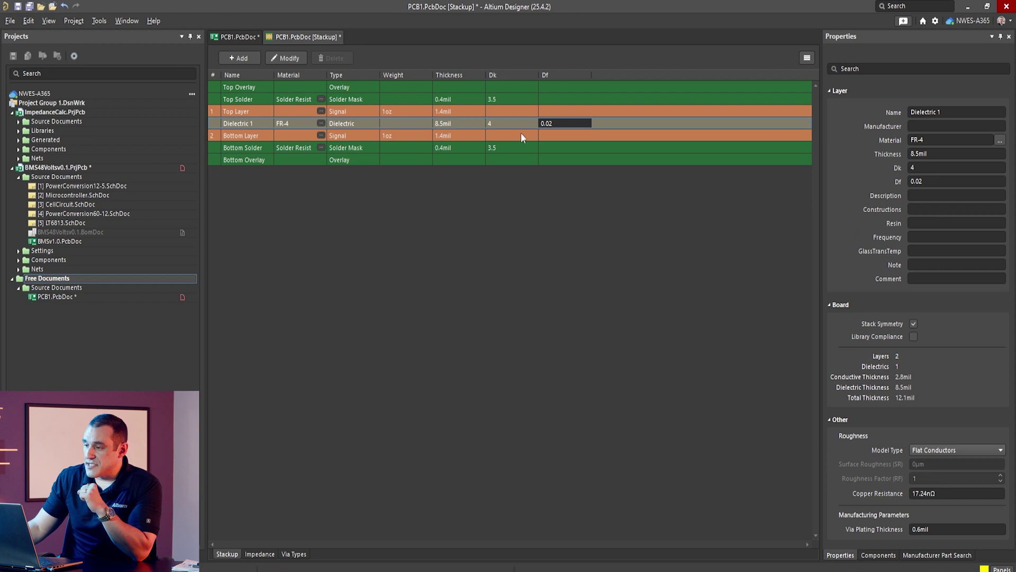
click(465, 125)
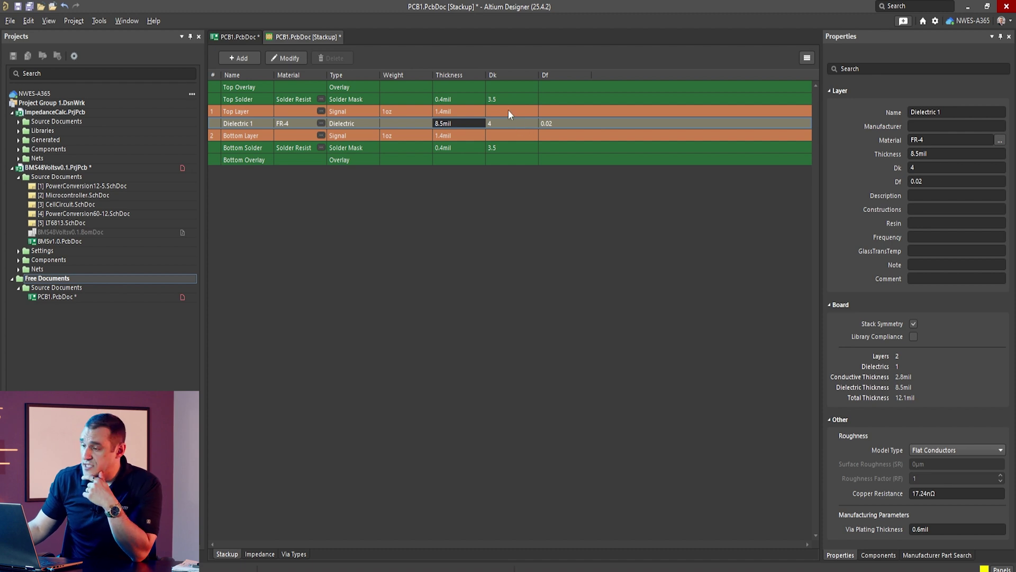
click(490, 101)
click(478, 123)
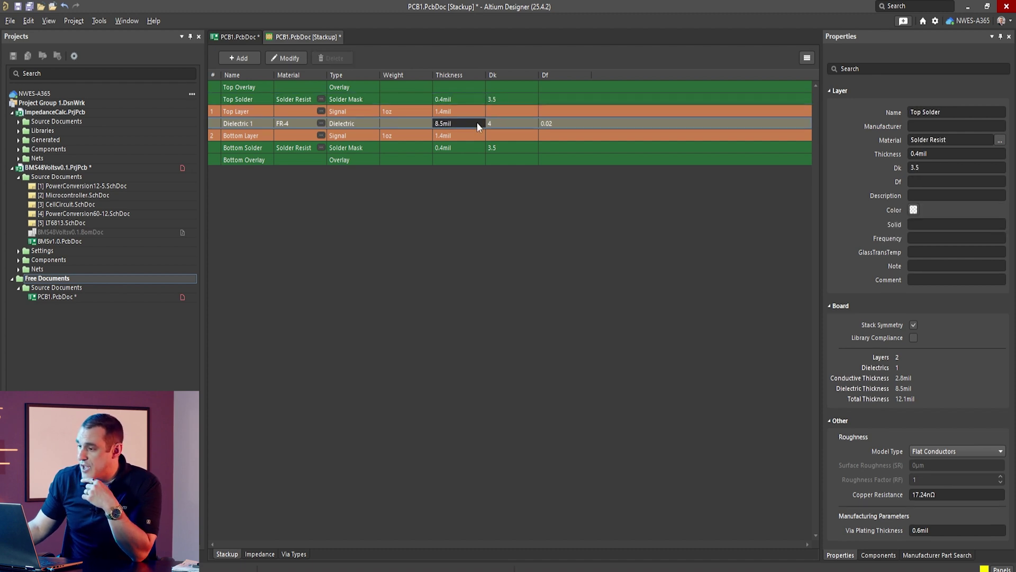
click(524, 122)
click(564, 122)
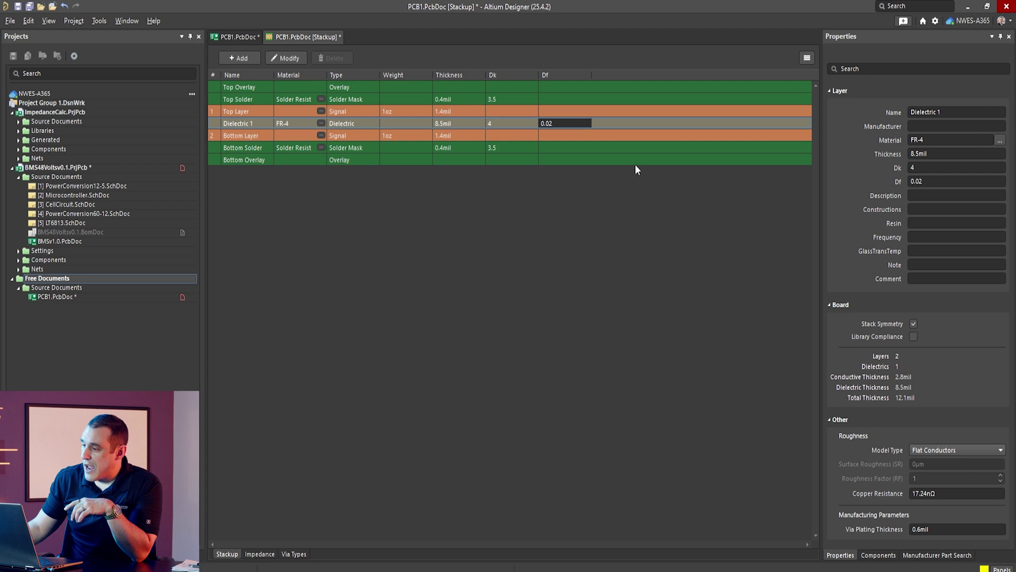
Add the S50 impedance profile and review its 15.946mil top-layer microstrip width at 49.98 ohms.
click(258, 553)
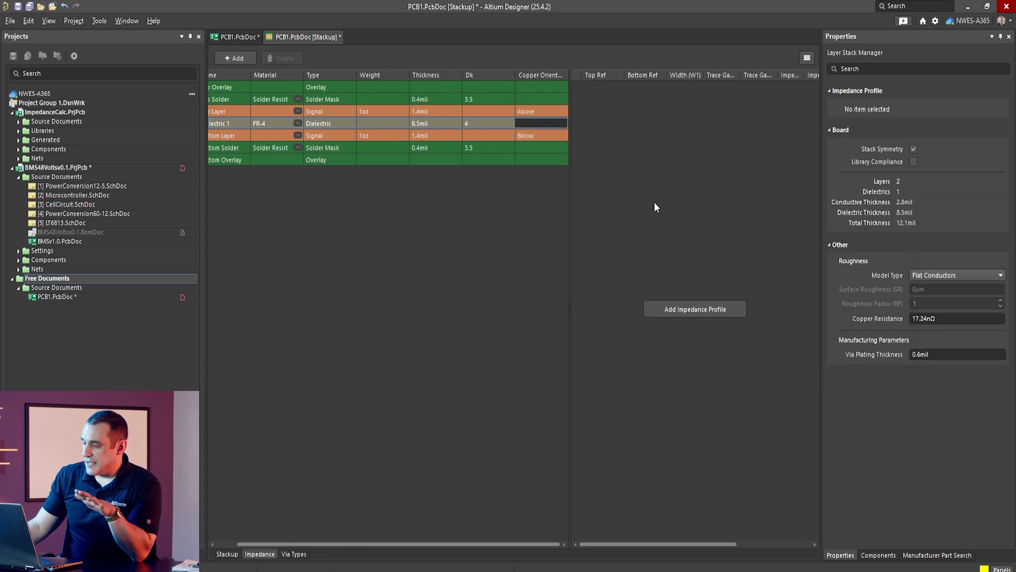
click(688, 310)
click(691, 111)
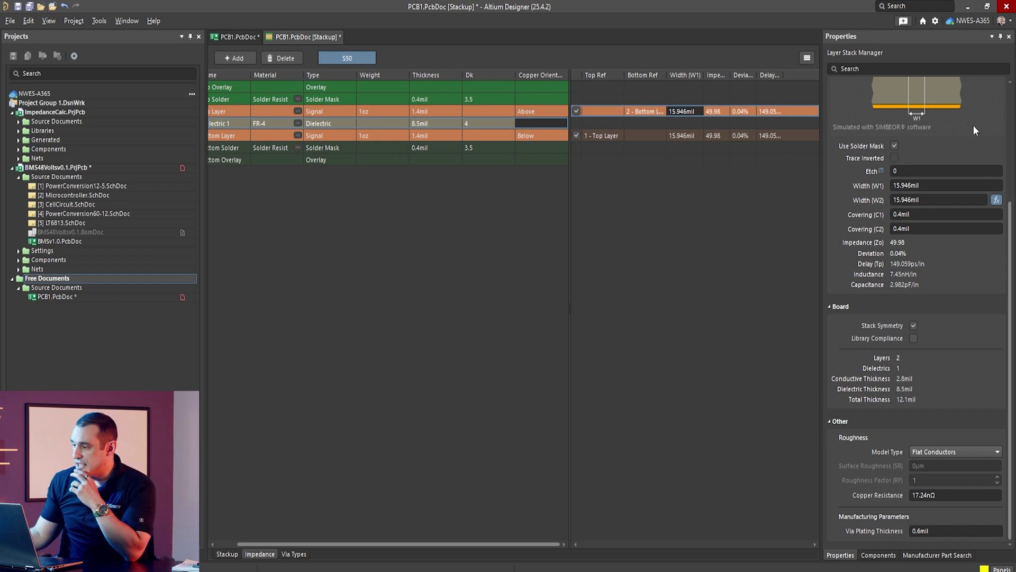
scroll(973, 125, up, 3)
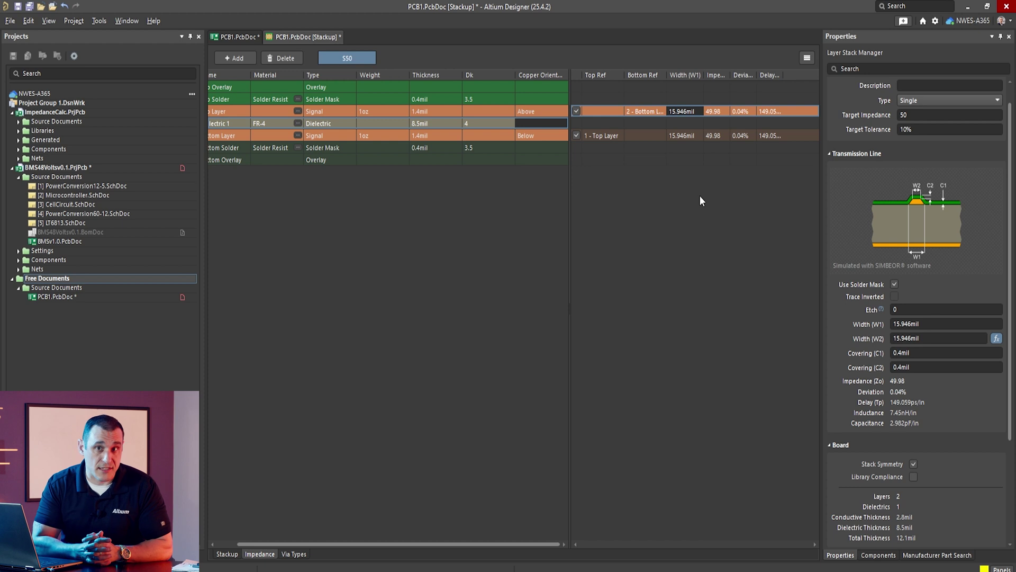
scroll(951, 252, down, 3)
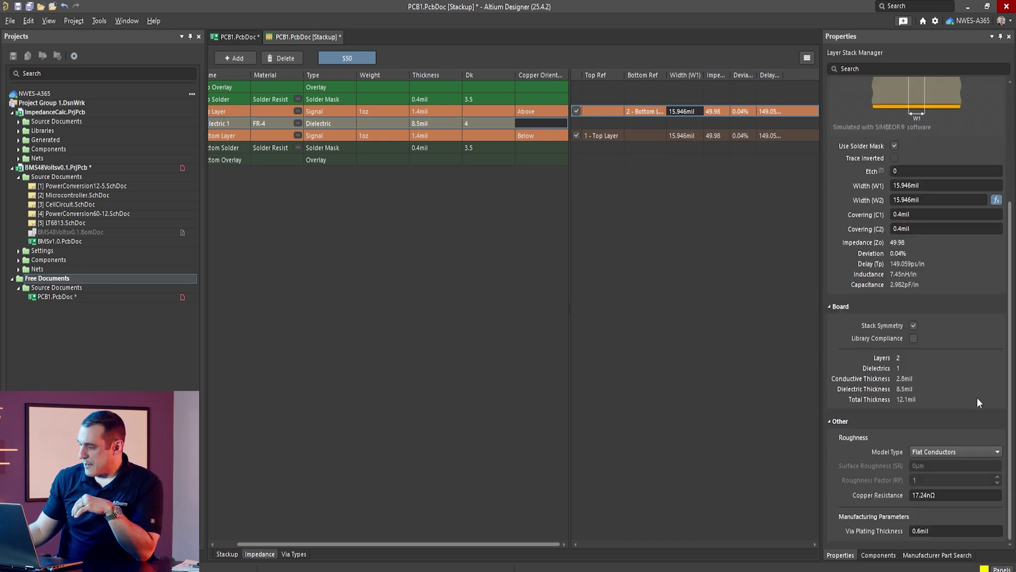
click(957, 454)
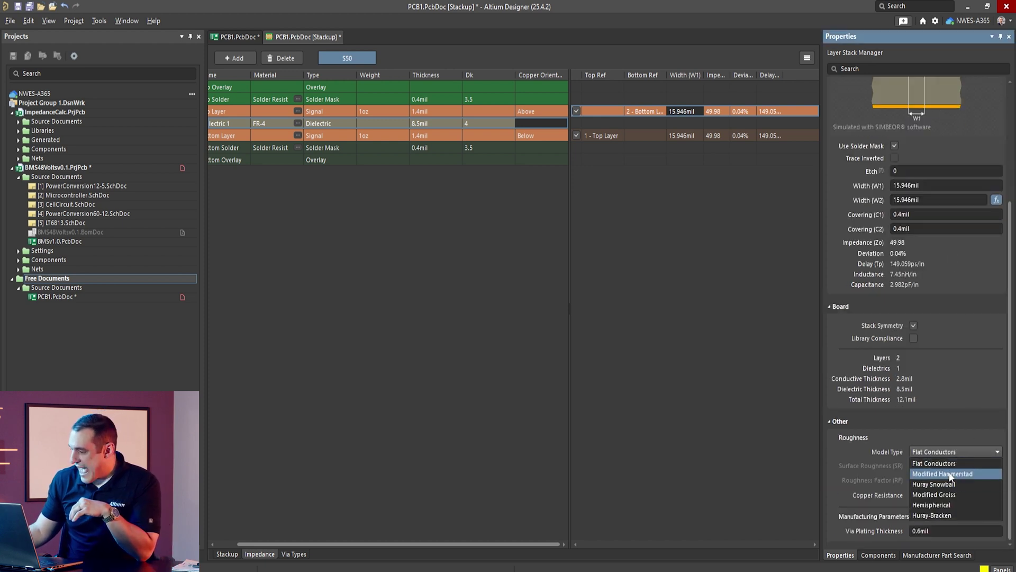
Switch the S50 profile's roughness model to Modified Hammerstad with 10µm surface roughness.
click(950, 474)
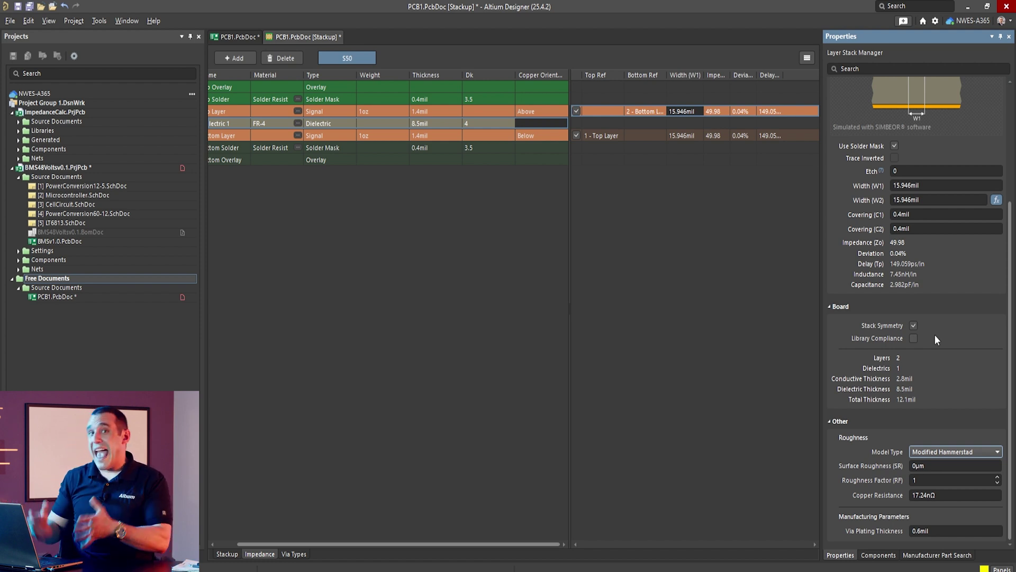
click(911, 466)
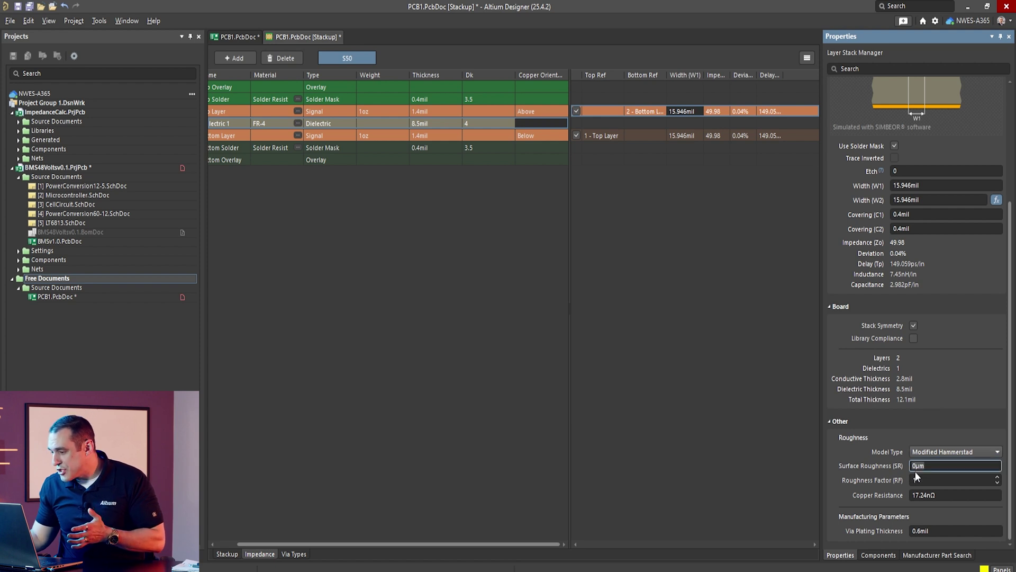
text(2)
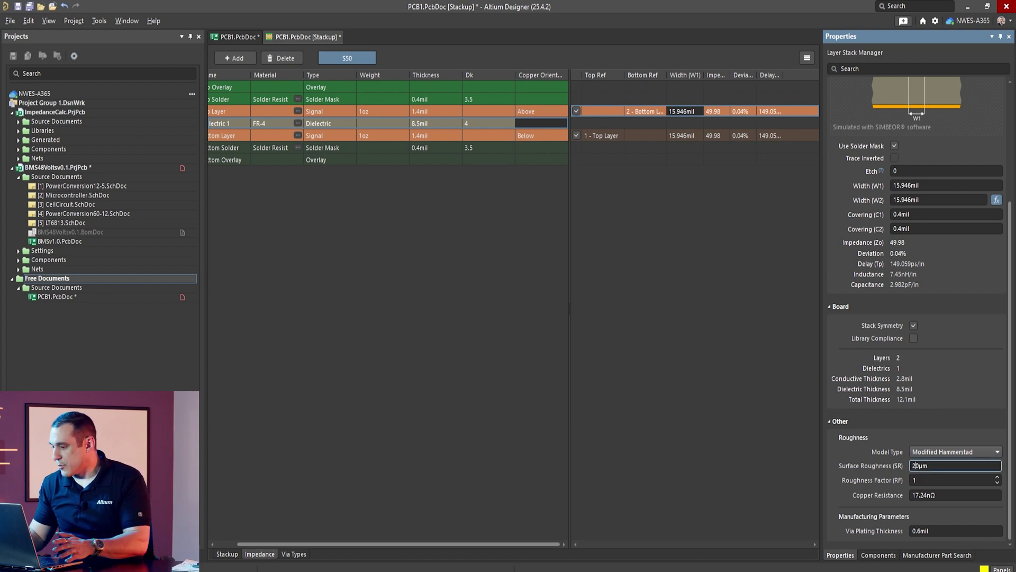
key(BackSpace)
text(1)
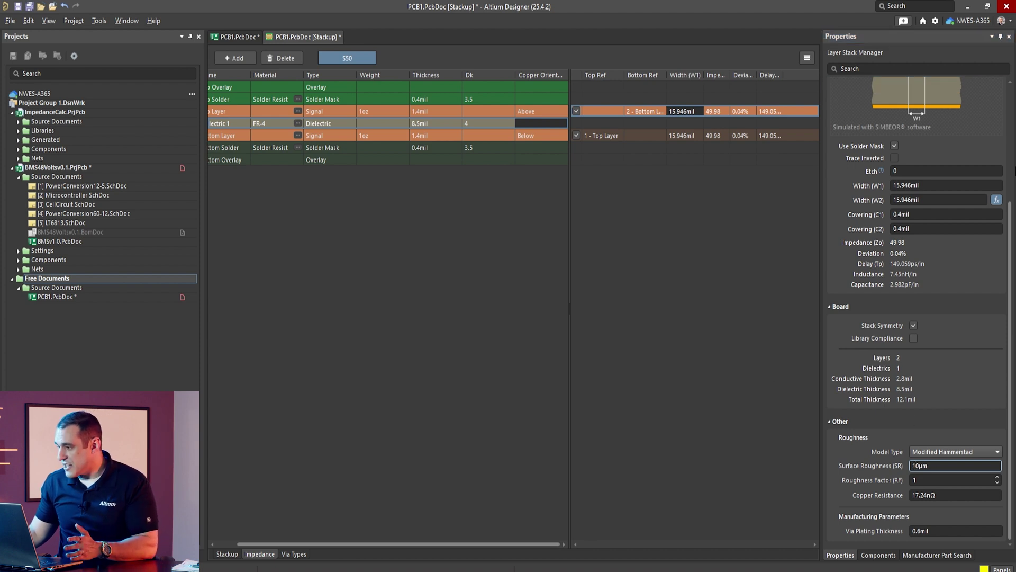
click(992, 199)
scroll(976, 277, up, 5)
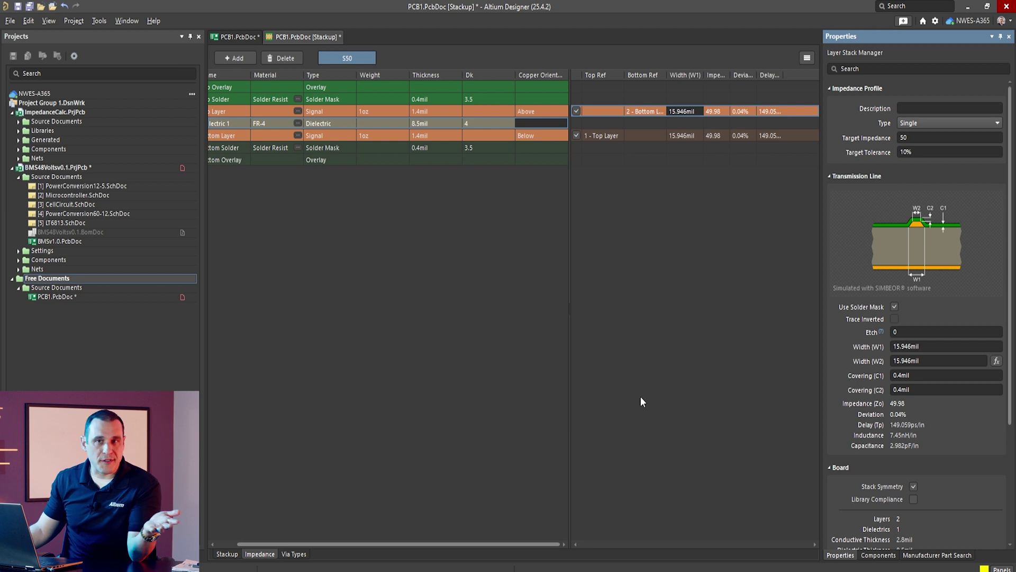
Change the FR-4 Df to 0.2 and re-solve the S50 width to 15.731mil for 50 ohms.
click(233, 554)
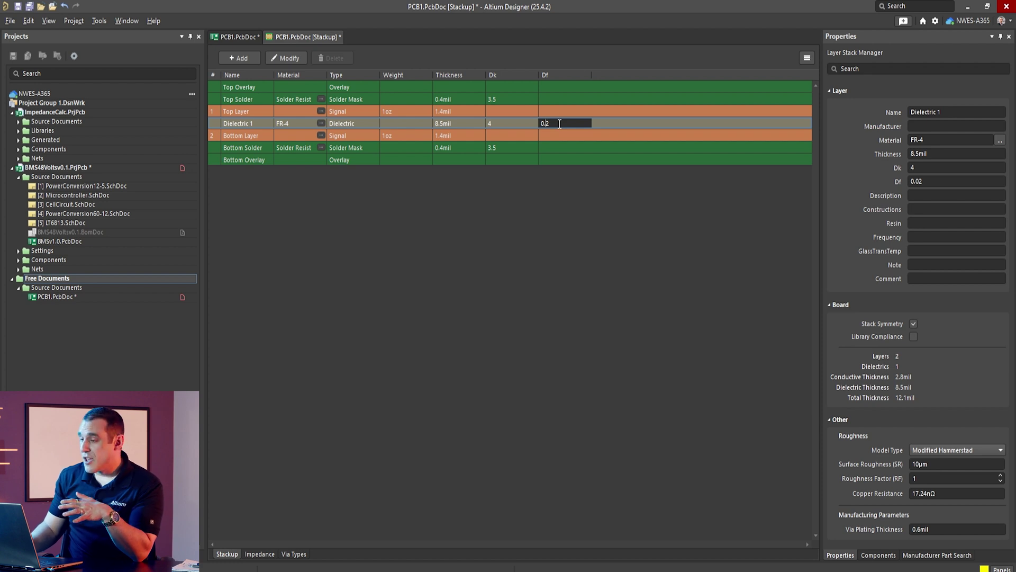
key(Return)
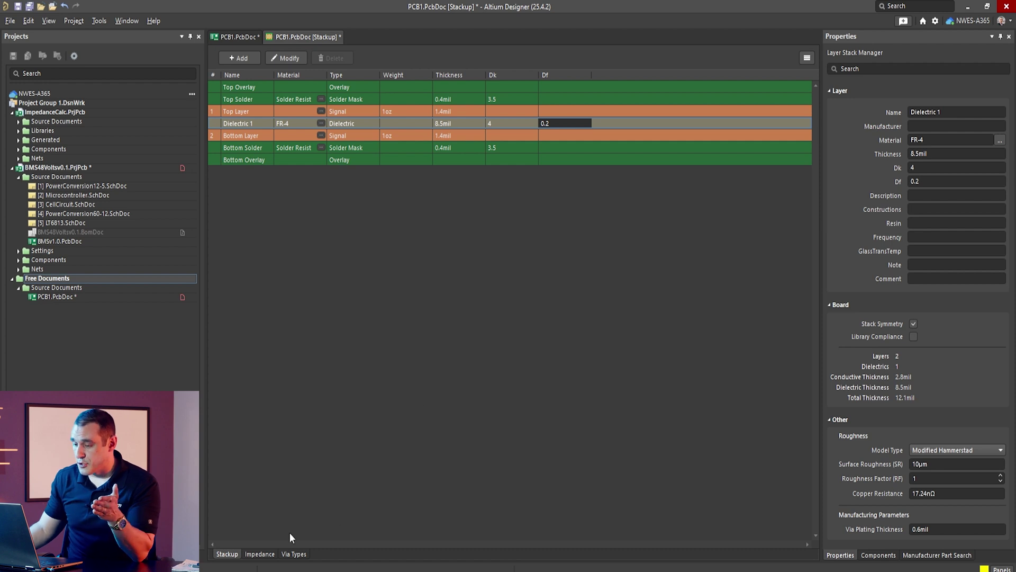
click(259, 553)
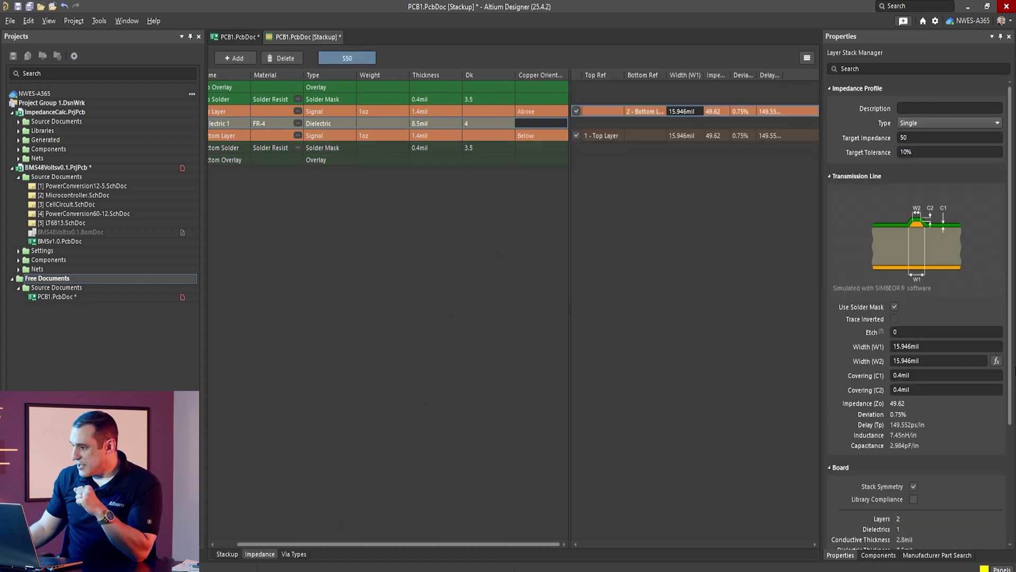
click(997, 361)
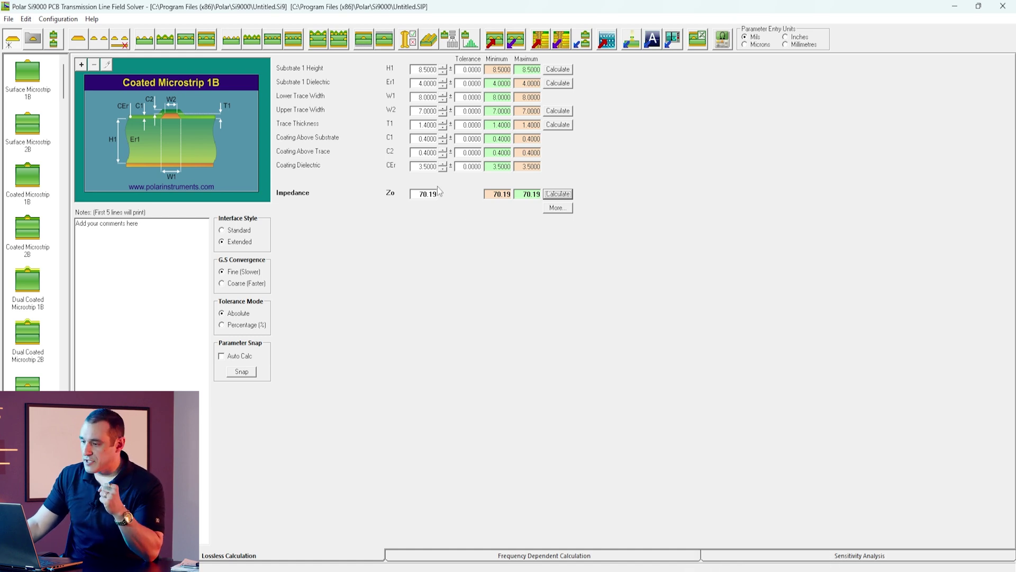
Target Zo of 50 and solve the upper width, giving 16.0037/15.0037 mil at 50.01 ohms.
double_click(424, 195)
text(50)
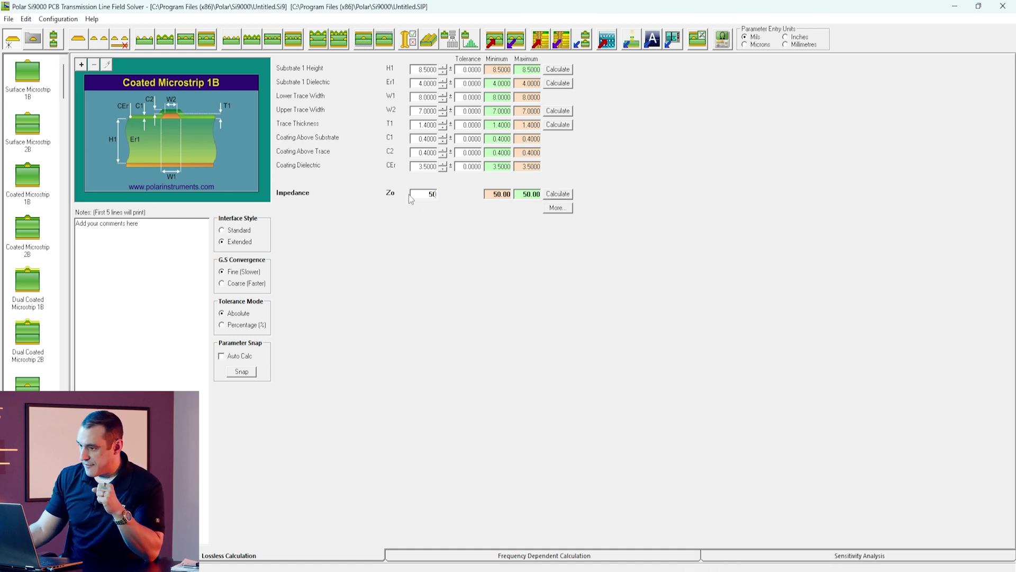
click(571, 110)
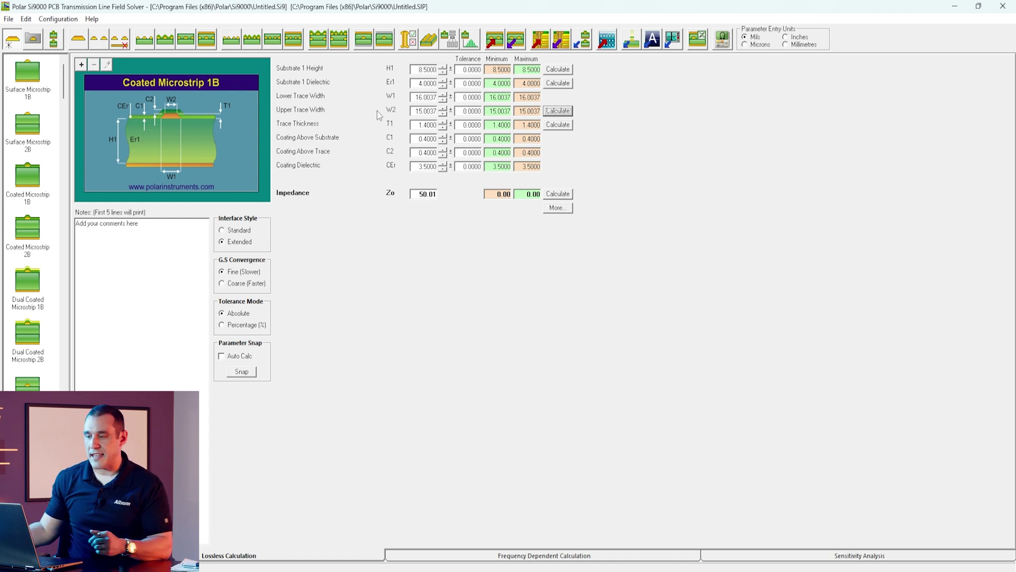
Set both trace widths to 16.0037 mil and recalculate impedance to 49.49 ohms, then move to Simbeor.
double_click(428, 97)
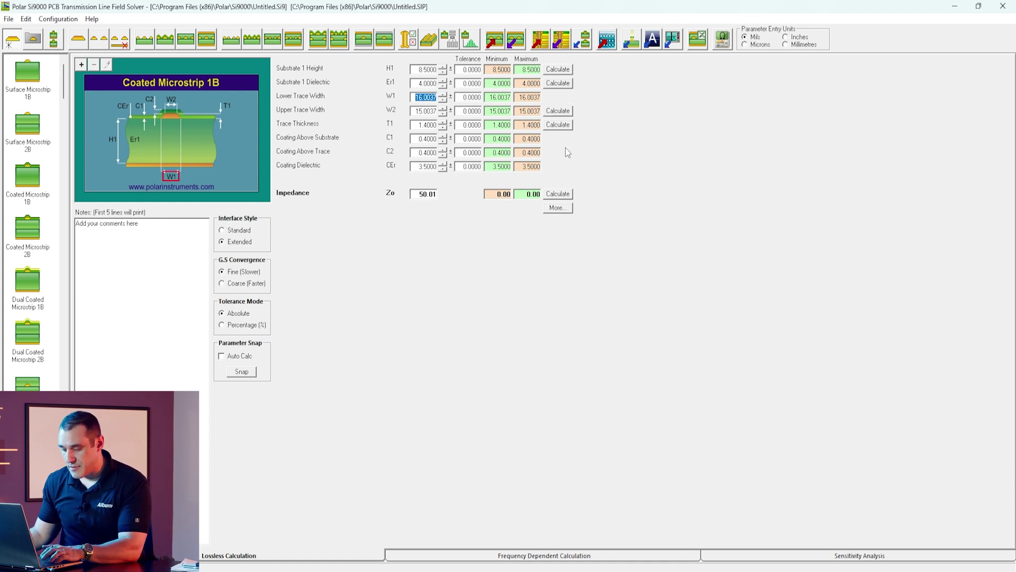
double_click(429, 111)
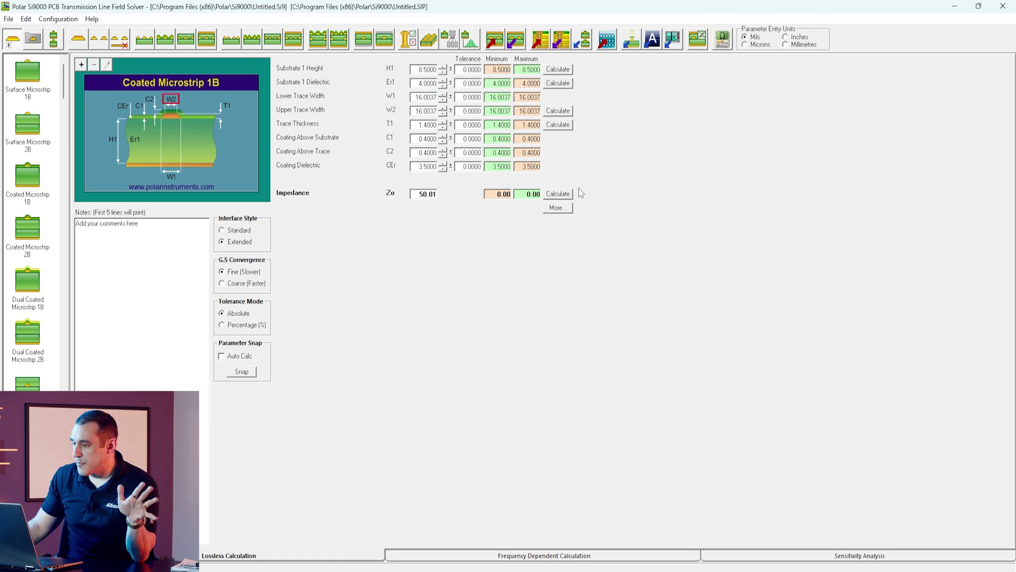
click(562, 193)
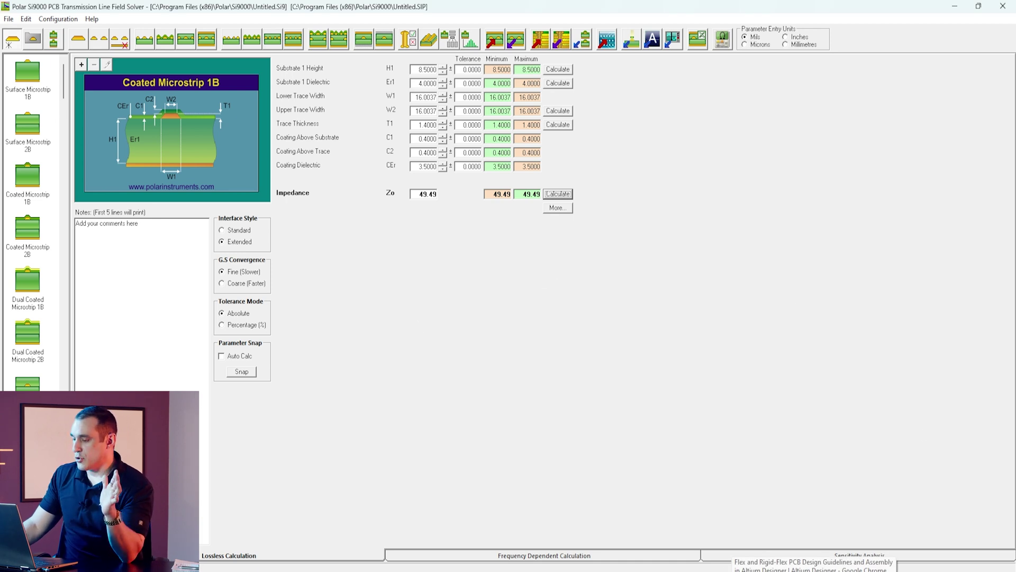
key(alt+Tab)
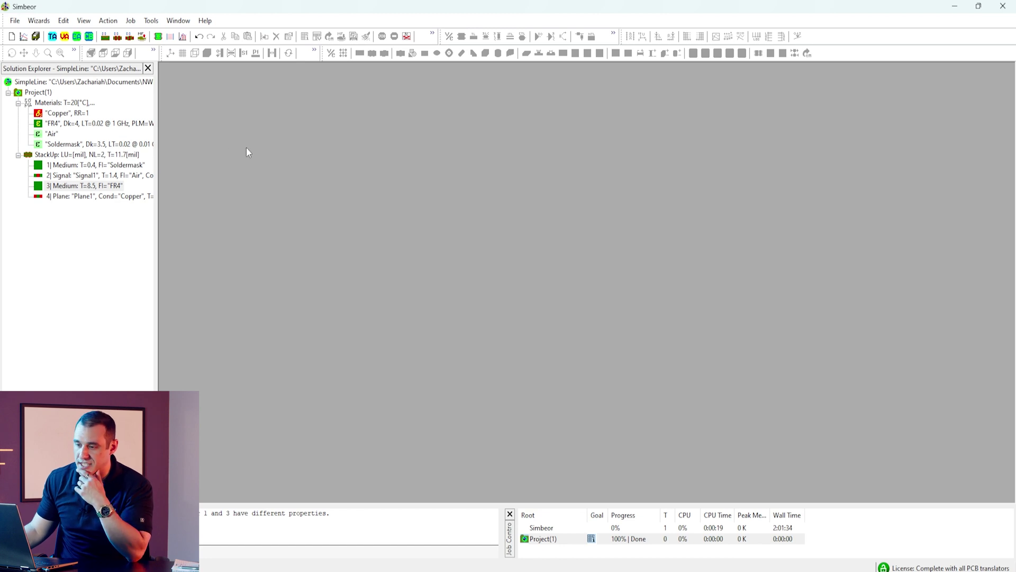
Run the line wizard to Impedance Optimization and solve a 16.67mil width for 49.9935 ohms.
click(105, 36)
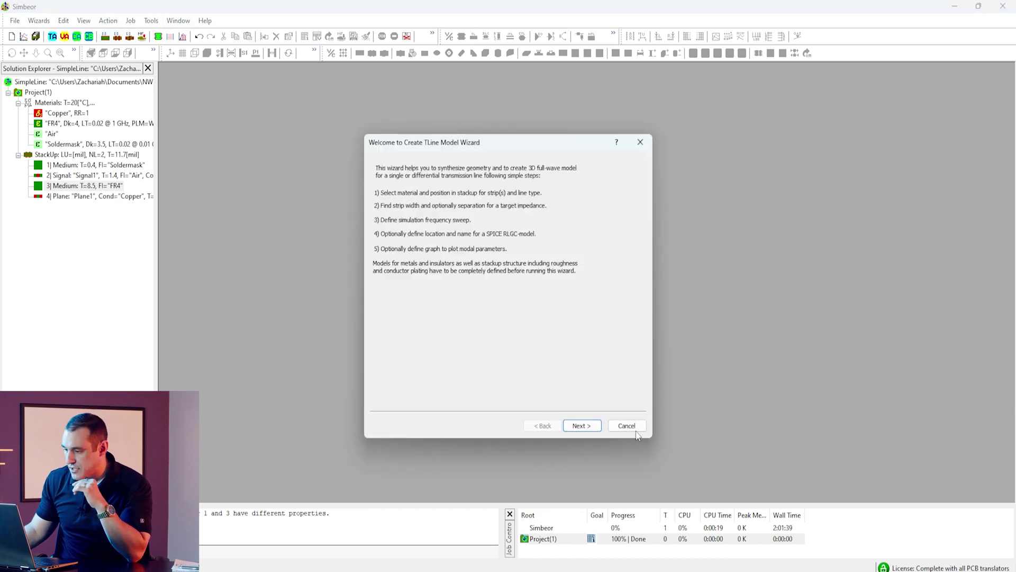
click(581, 426)
click(582, 426)
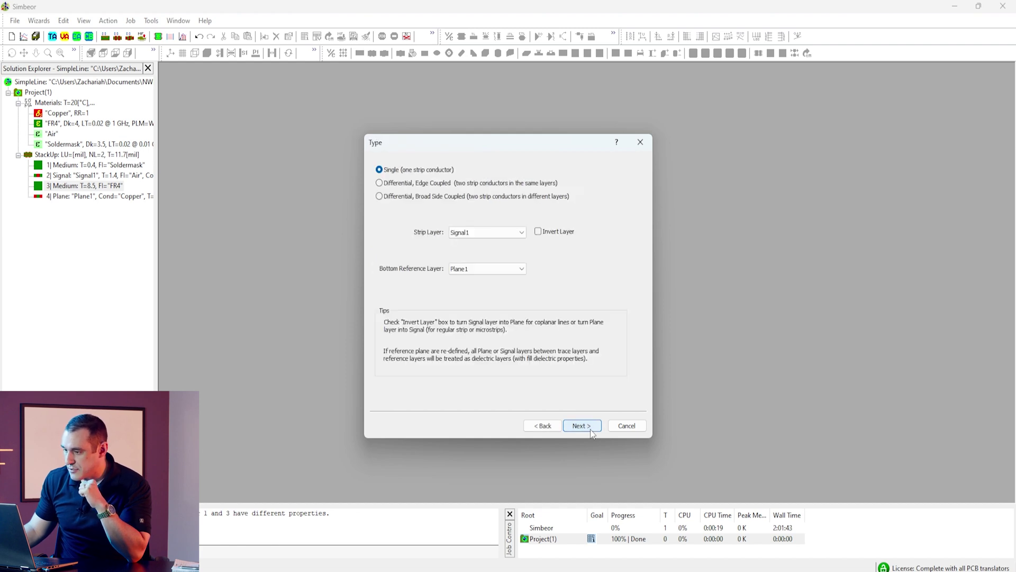
click(591, 432)
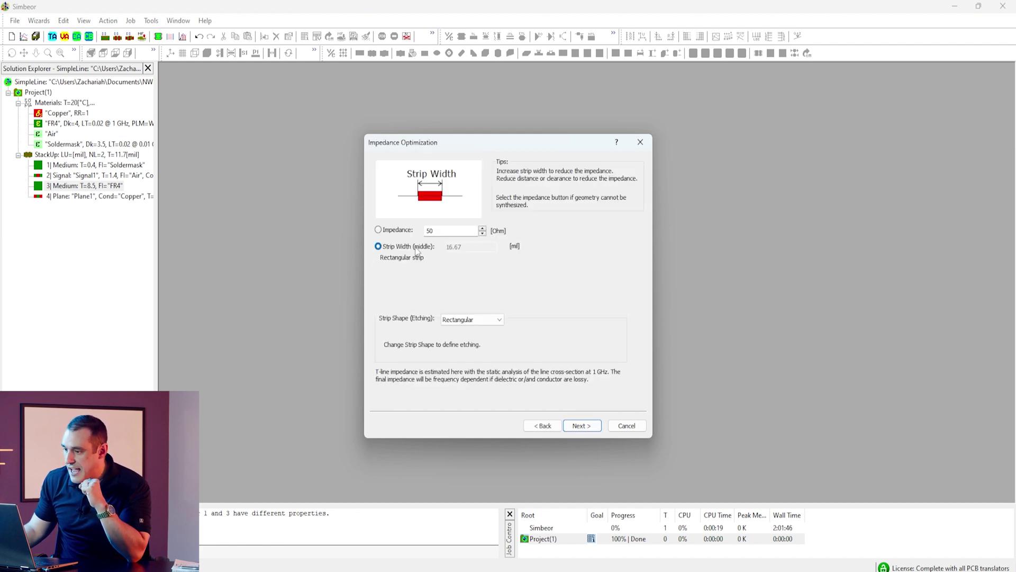
click(397, 232)
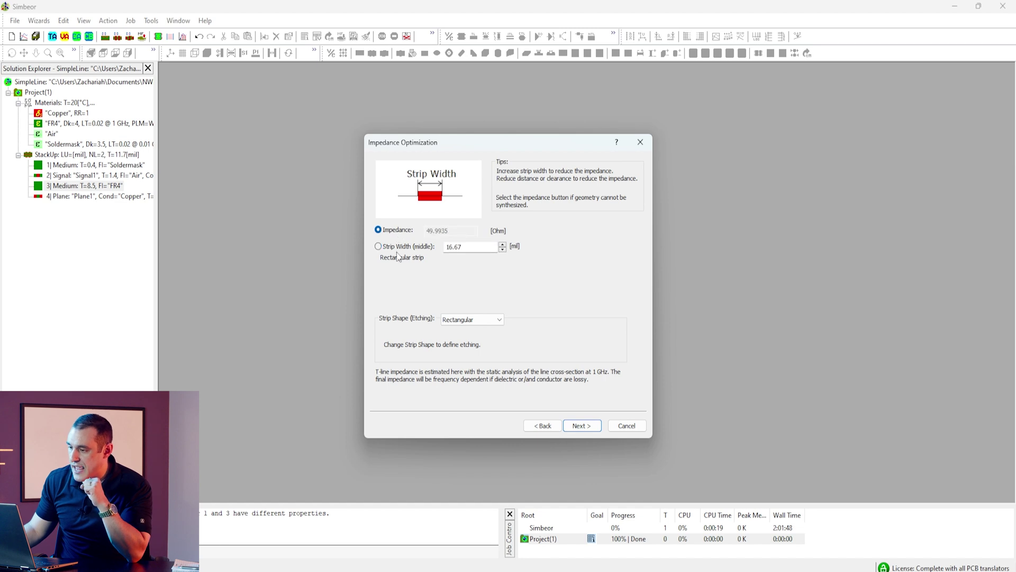
click(398, 248)
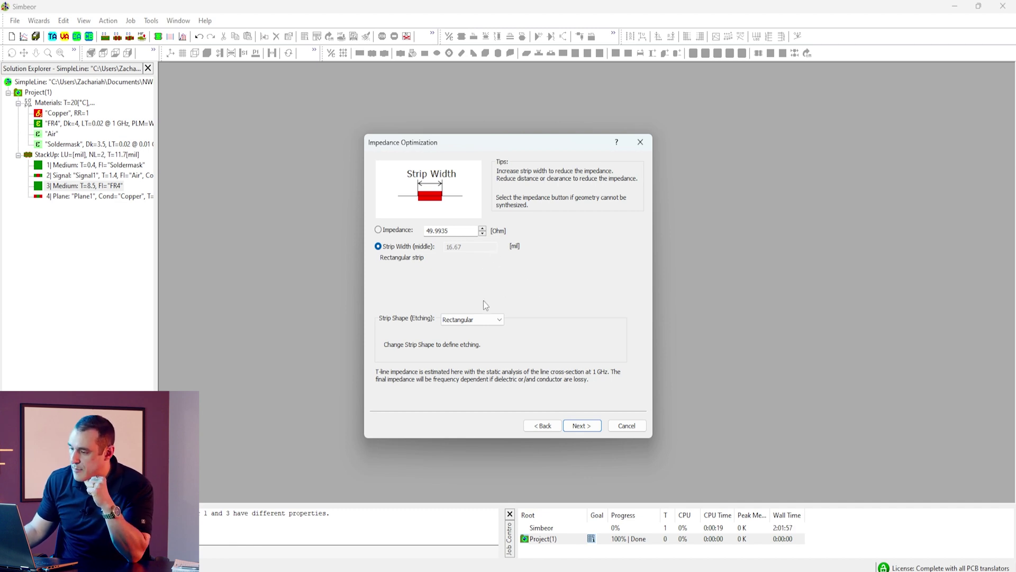
Make the strip trapezoidal and recalculate impedance for a 15.964 mil strip width.
click(486, 320)
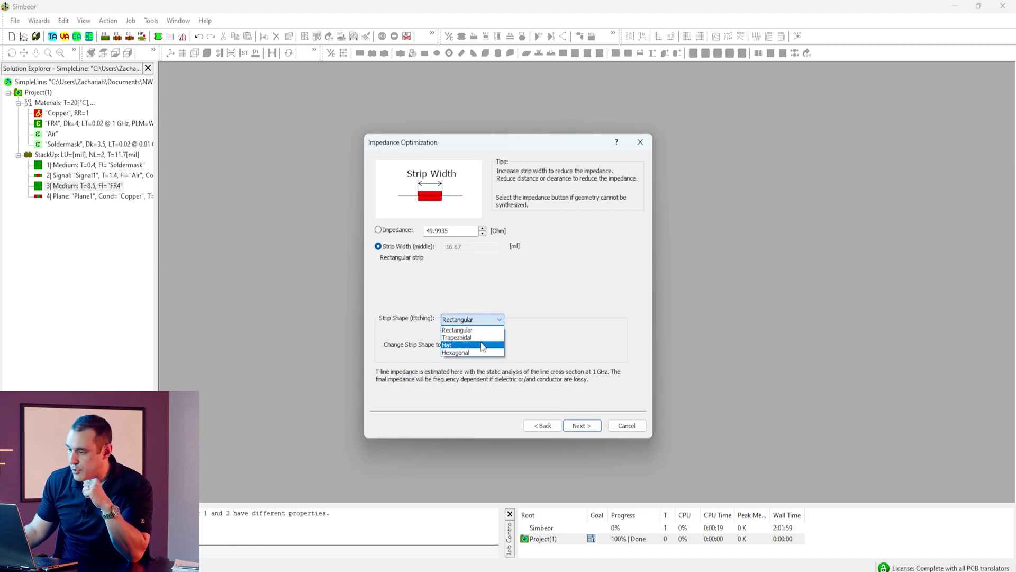
click(481, 338)
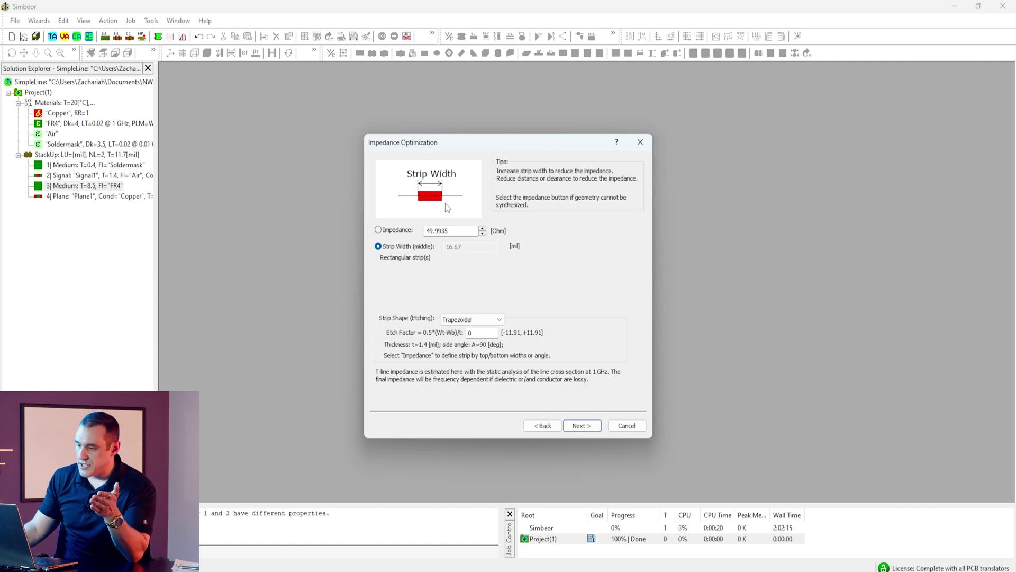
click(385, 232)
key(Tab)
text(15.)
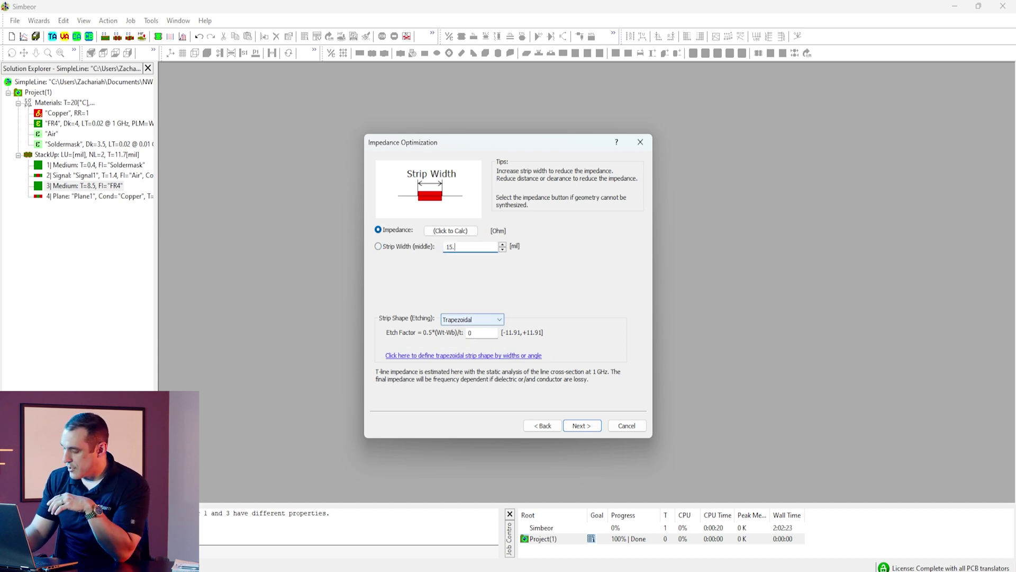
text(964)
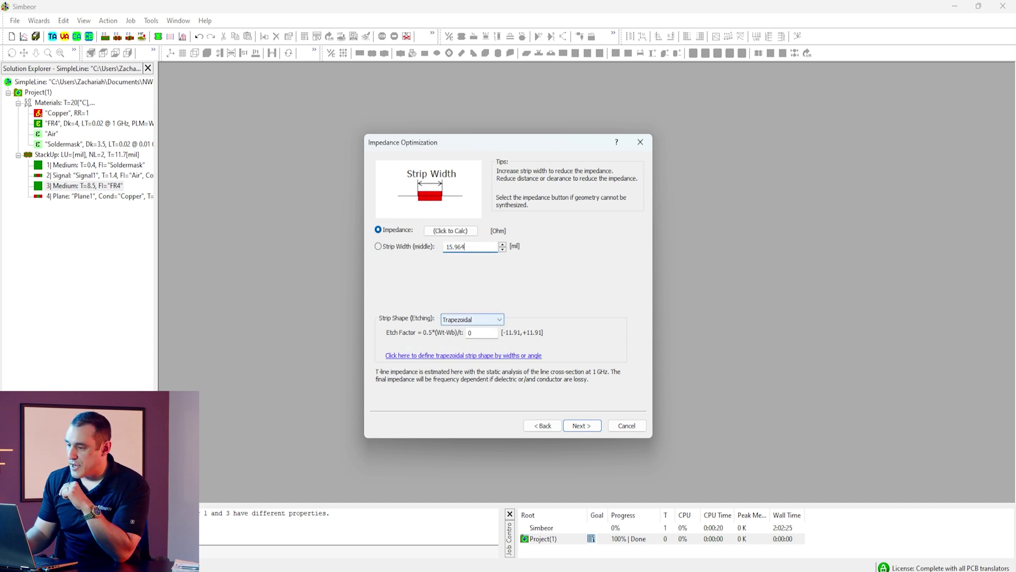
click(450, 231)
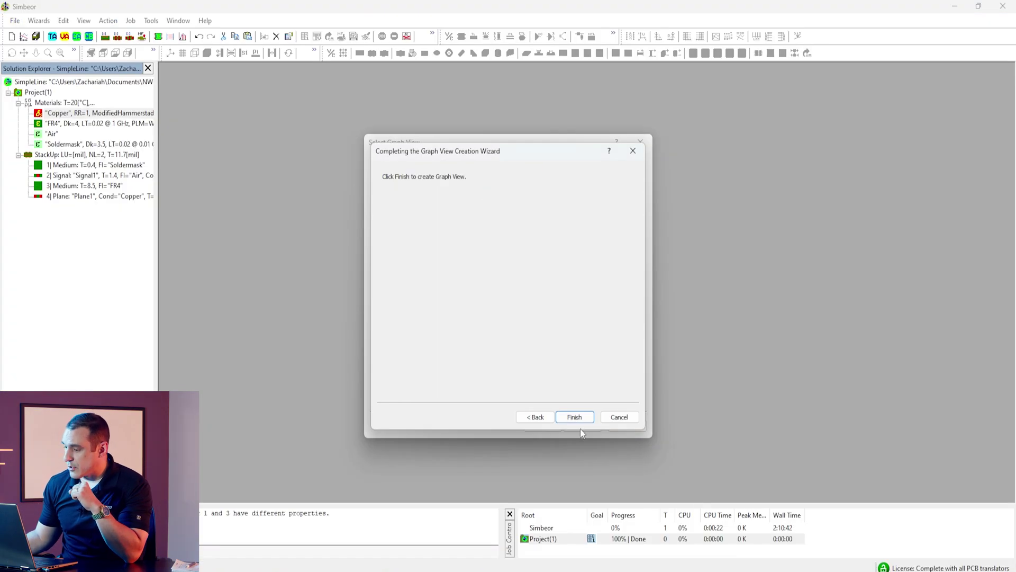
Complete the graph wizard to plot Zo magnitude over 0–30 GHz, rising from about 50.1 to 50.6 ohms.
click(580, 428)
click(585, 425)
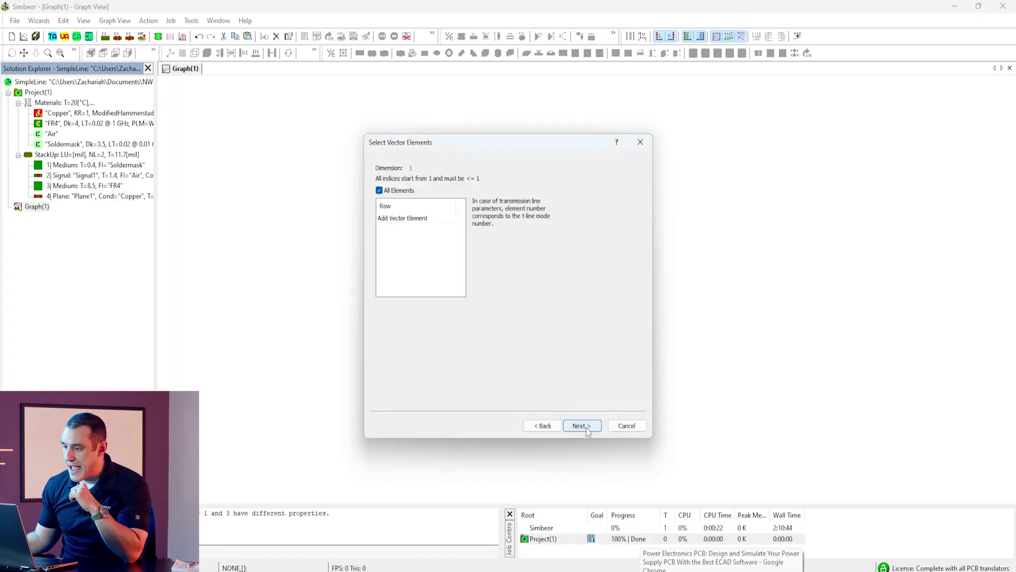
click(586, 427)
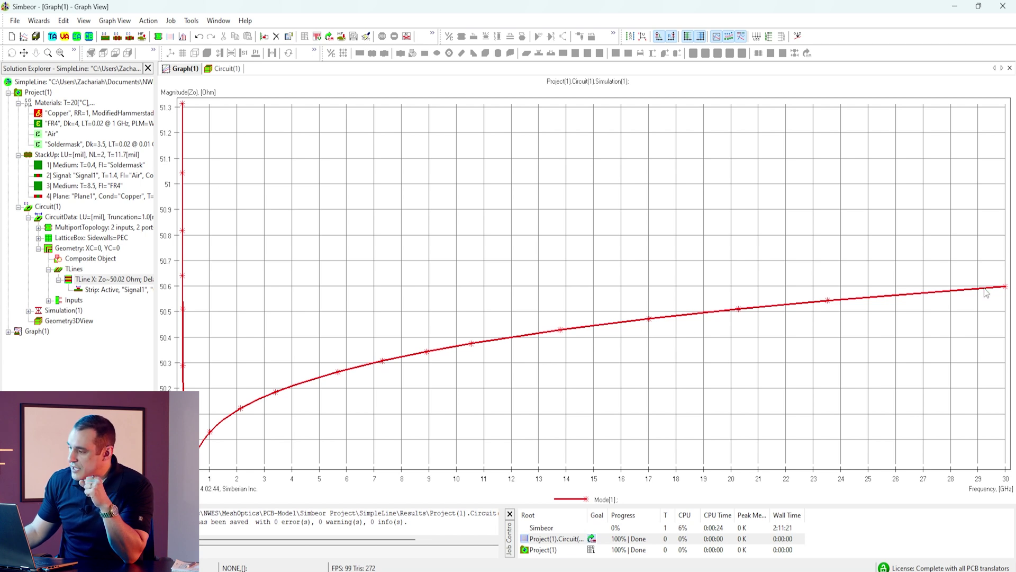
click(107, 113)
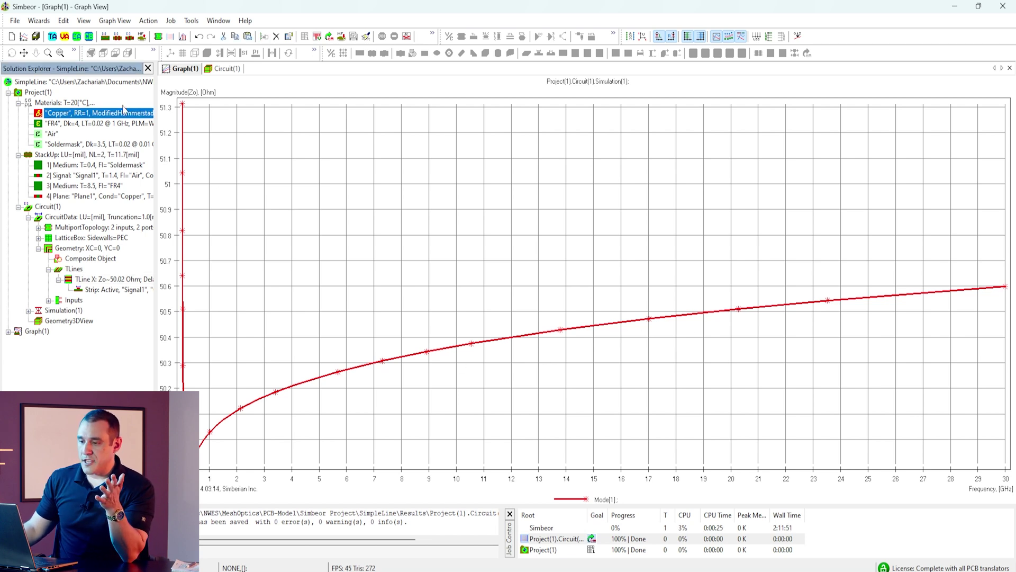
double_click(107, 113)
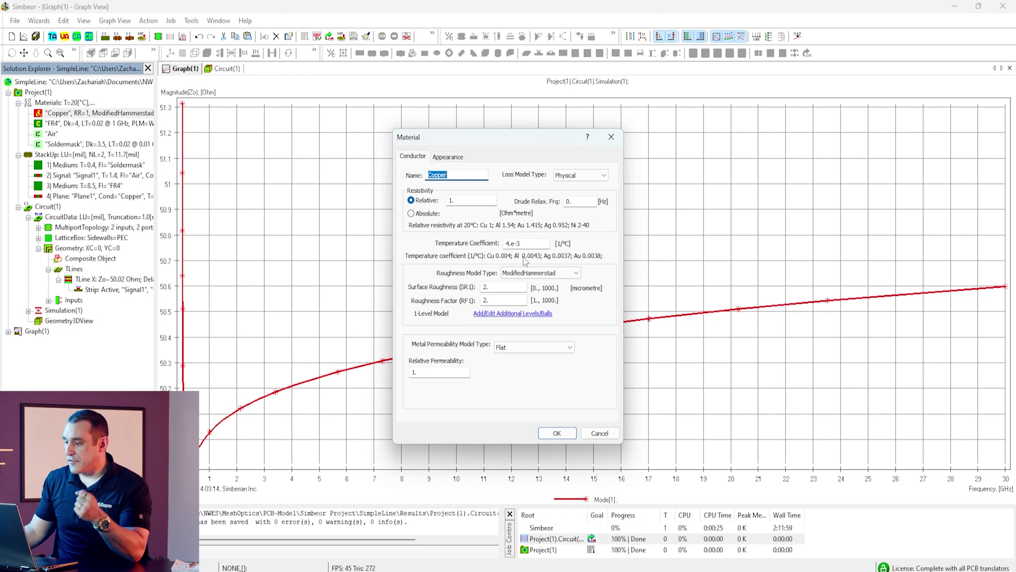
drag(507, 290, 476, 290)
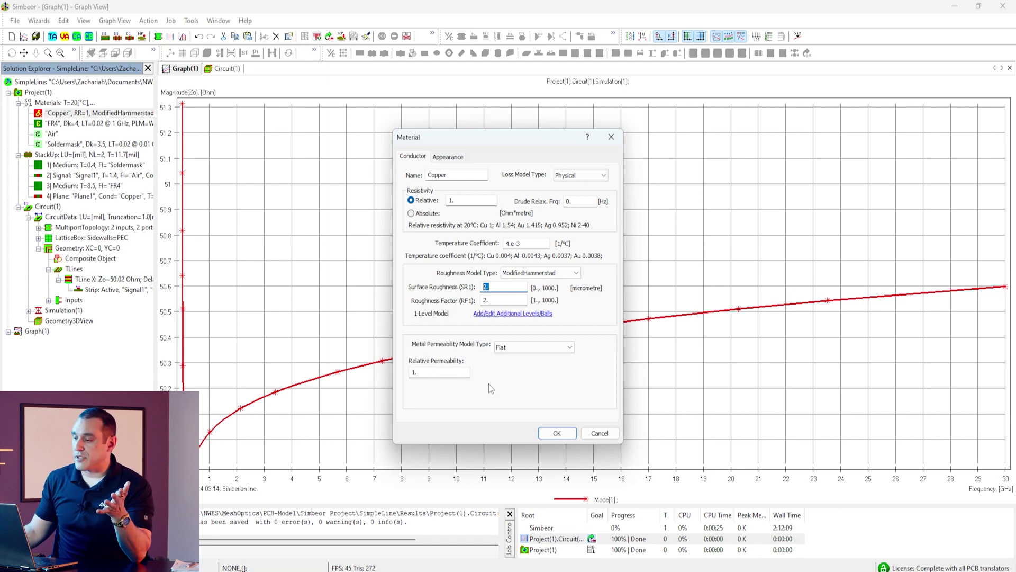
click(505, 285)
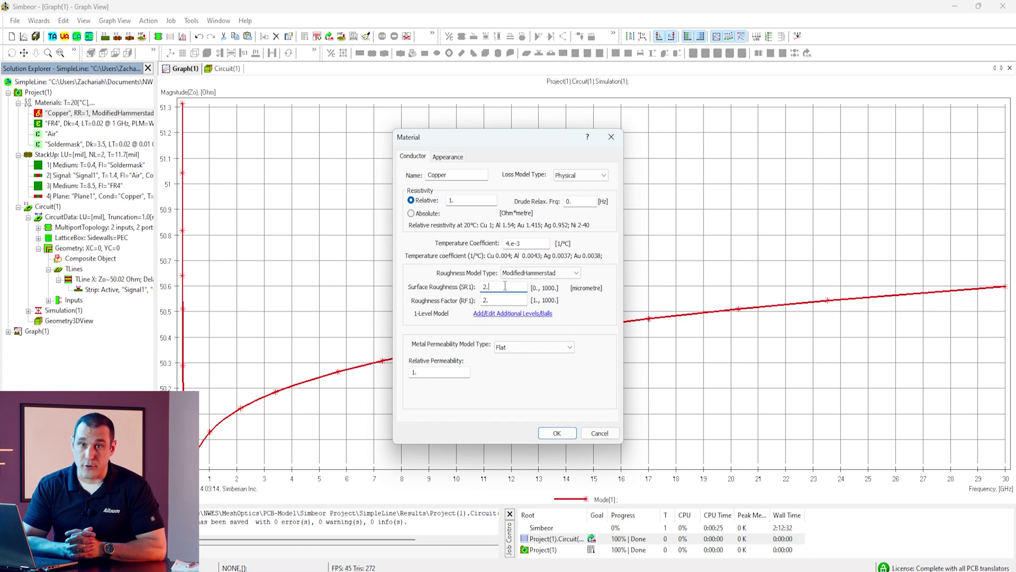
click(597, 435)
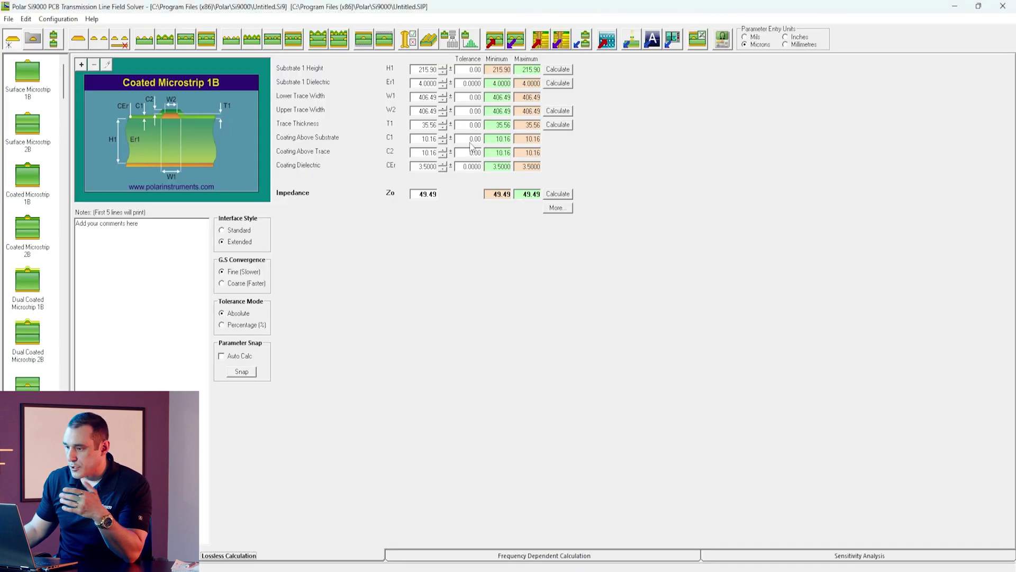
Open causal substrate extrapolation showing reference Er 4.0000 and TanD 0.0200 at 1.00E+09 Hz.
click(533, 555)
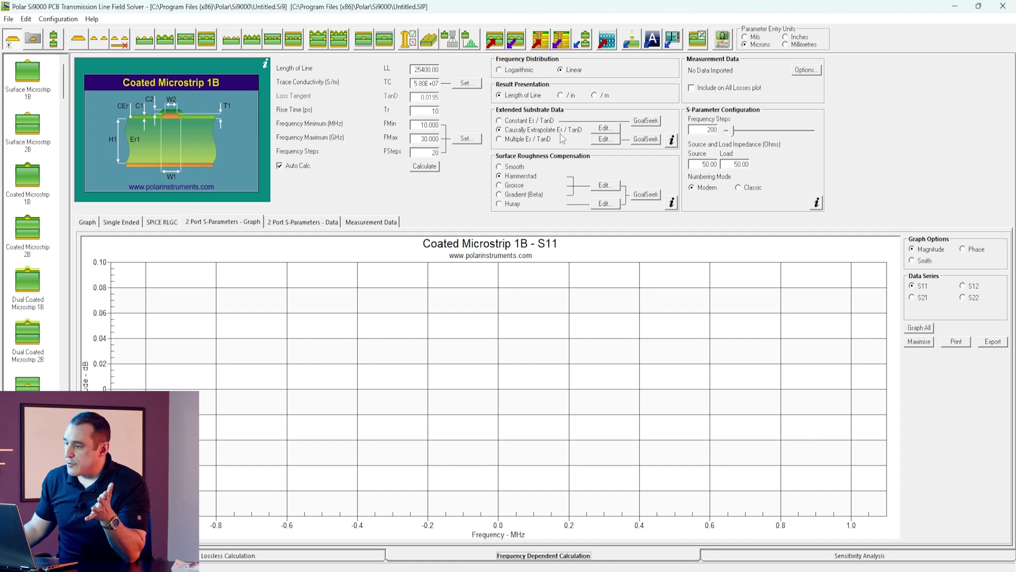
click(604, 129)
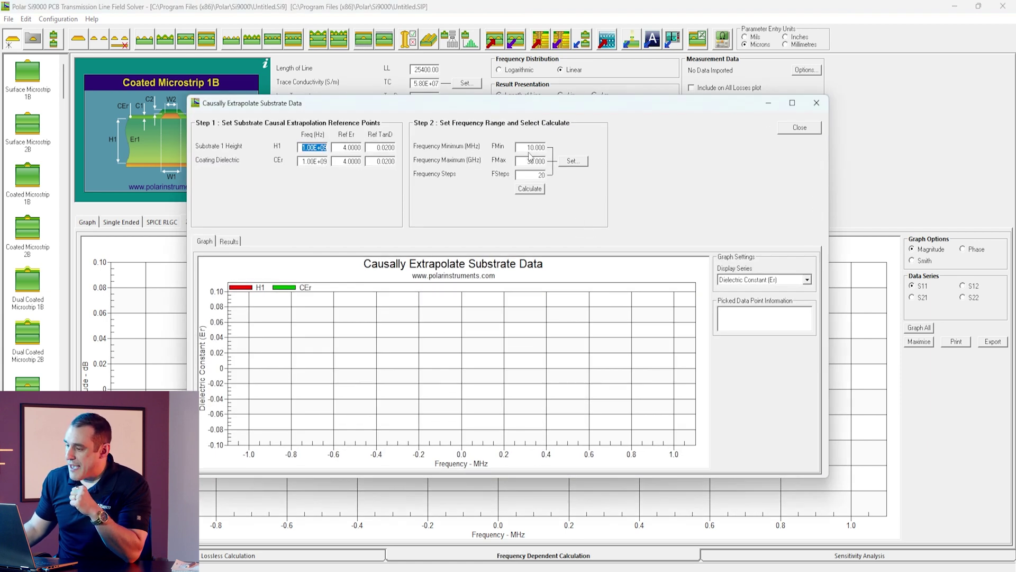
Calculate the extrapolated coating data to 30 GHz and display the Loss Tangent (TanD) series.
click(534, 192)
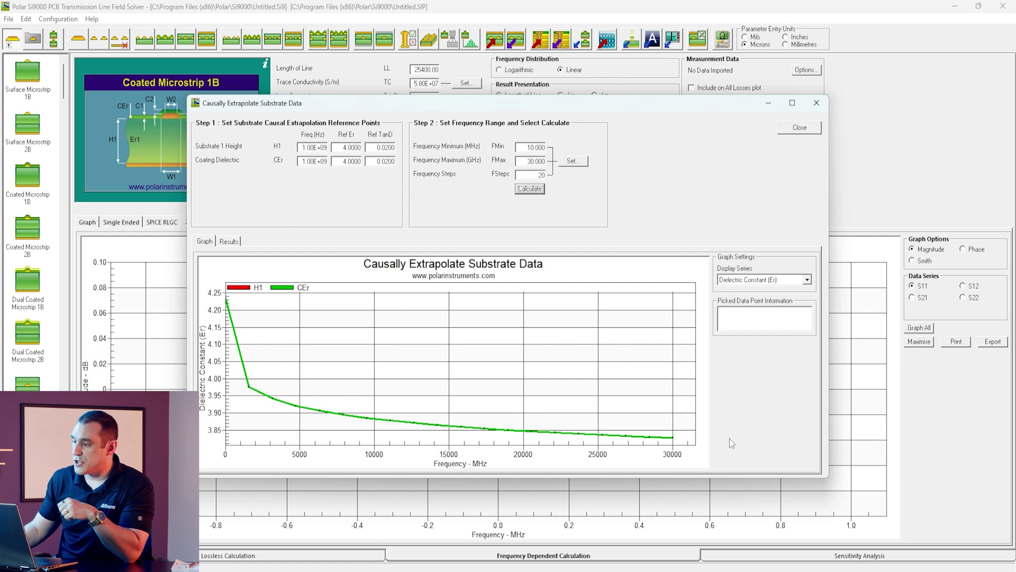
click(806, 280)
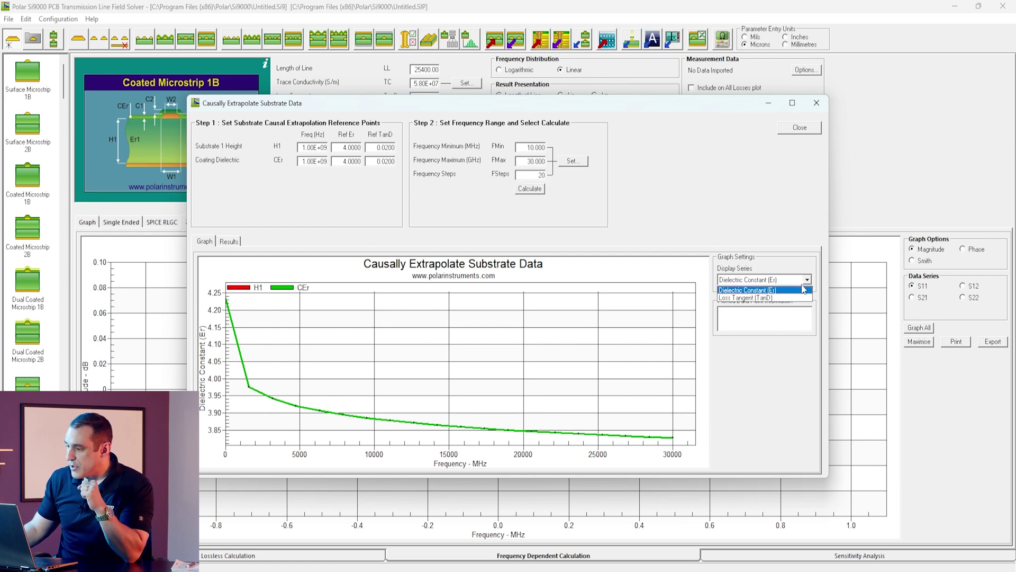
click(791, 295)
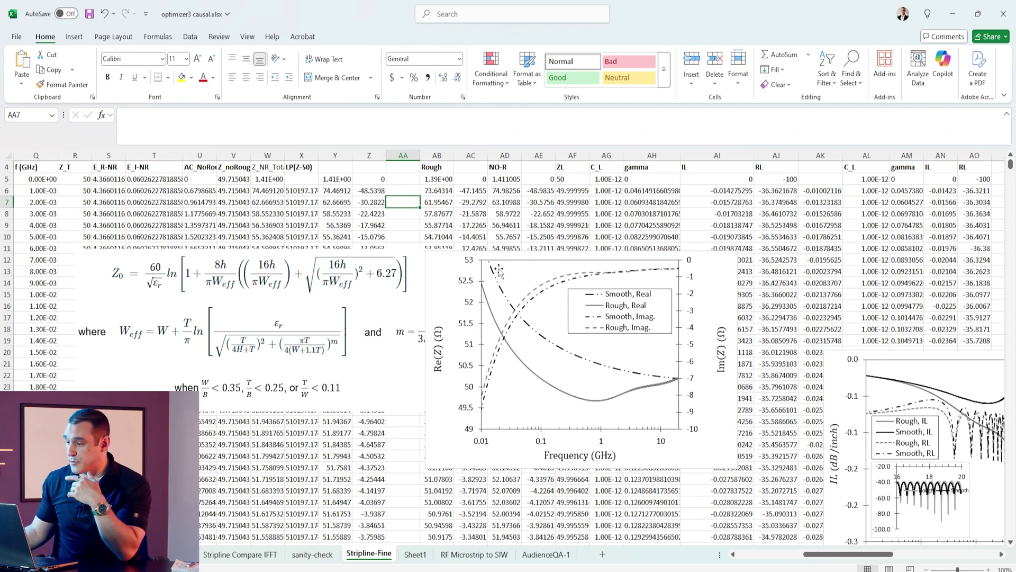
click(587, 403)
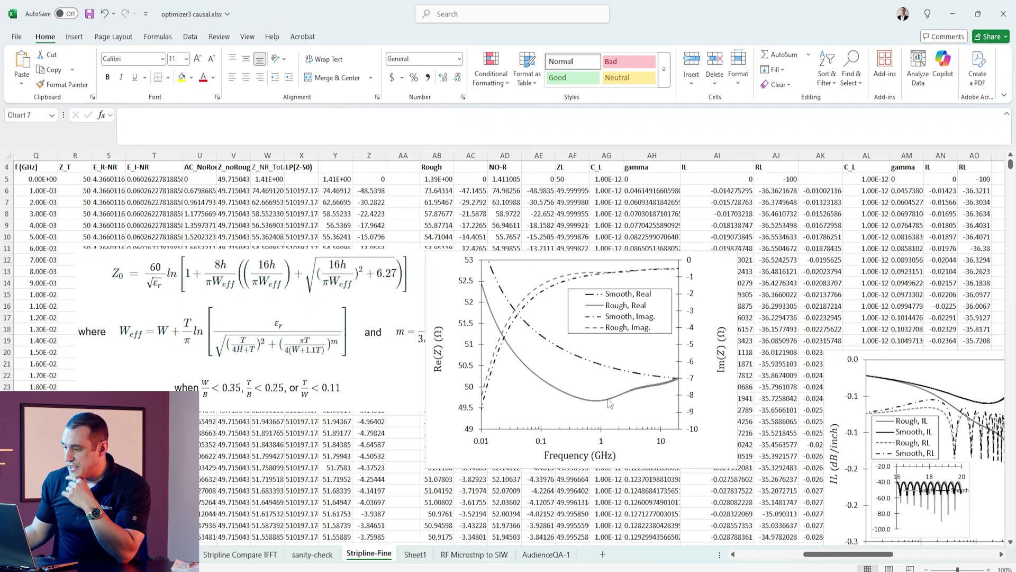
click(608, 400)
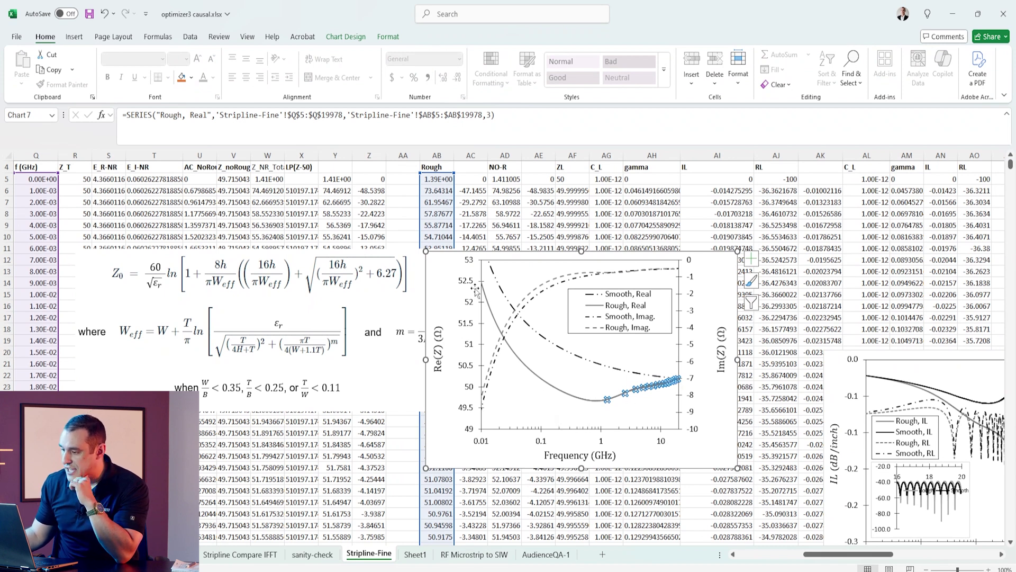
mouse_move(484, 302)
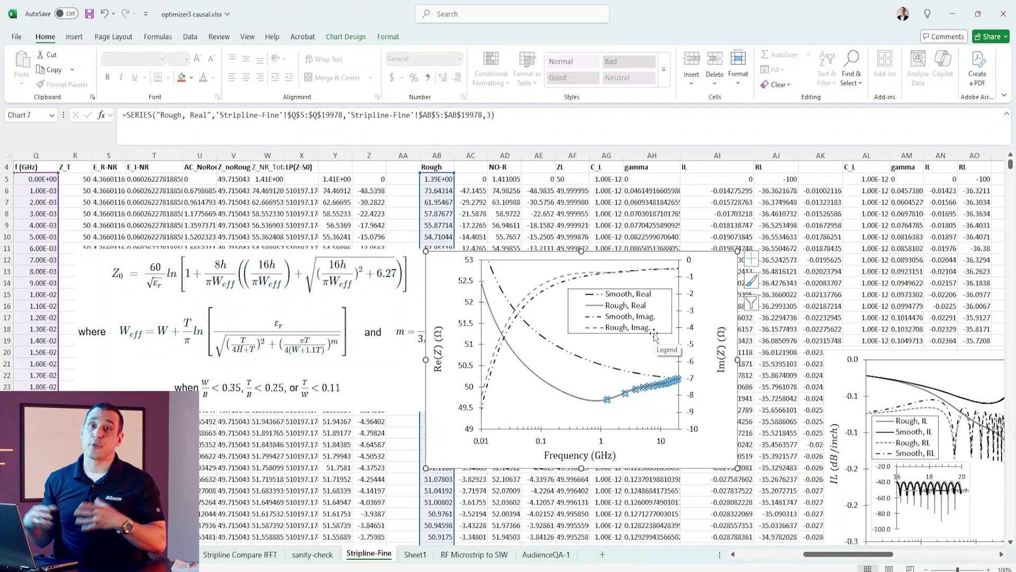
click(556, 279)
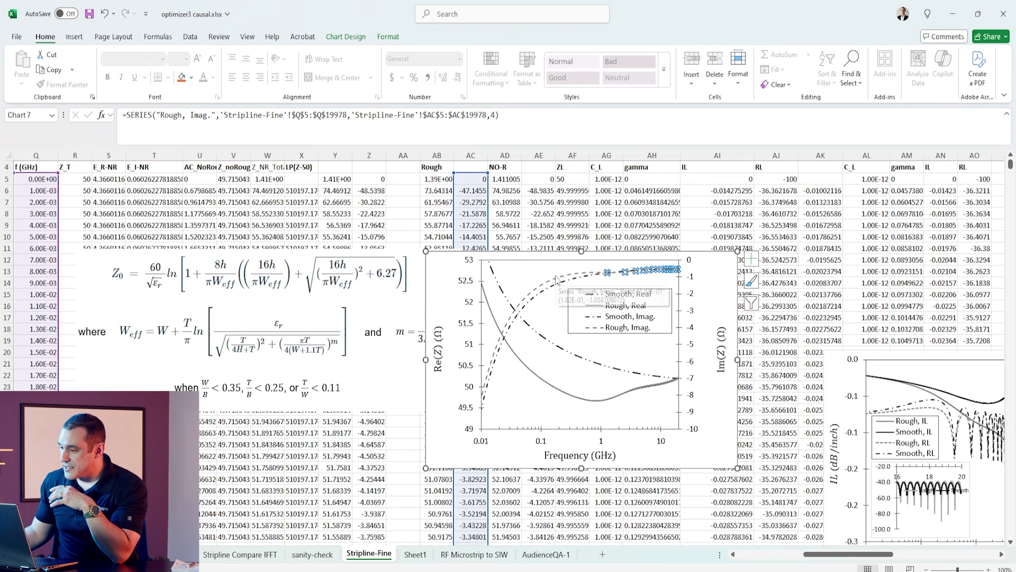
mouse_move(546, 286)
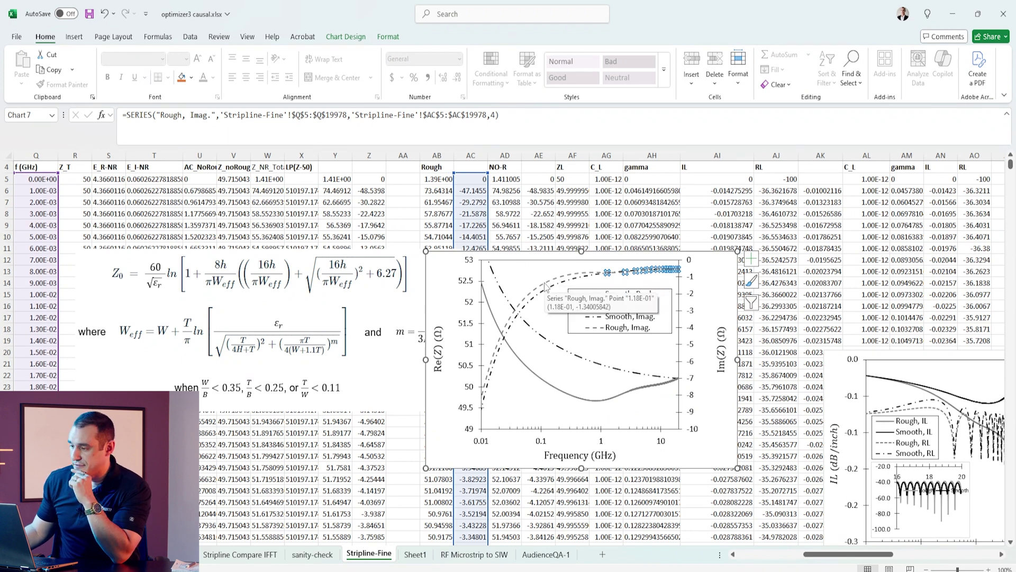
key(Up)
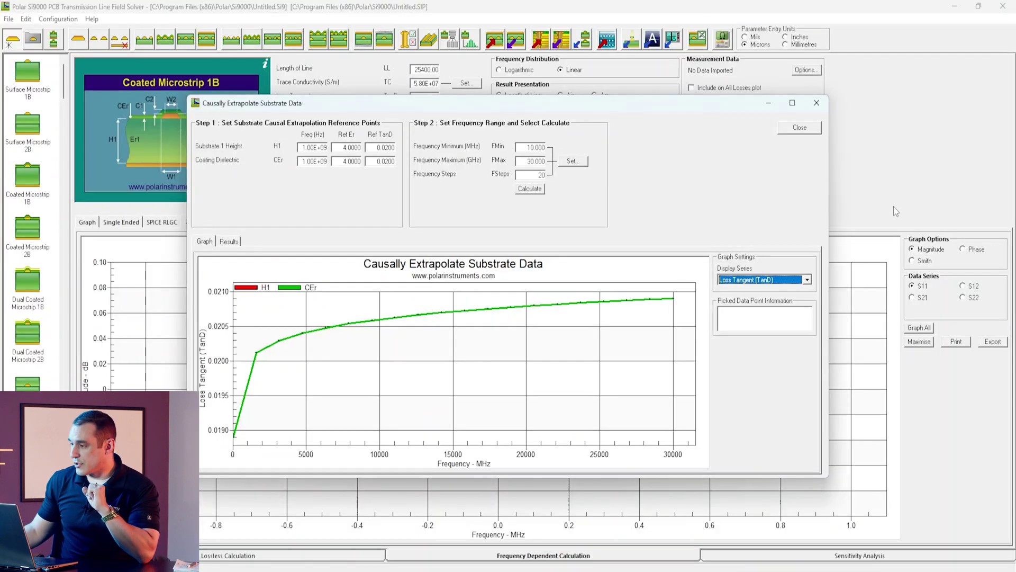
Close the substrate extrapolation results and calculate the S11 return-loss plot over 0–30000 MHz.
click(800, 128)
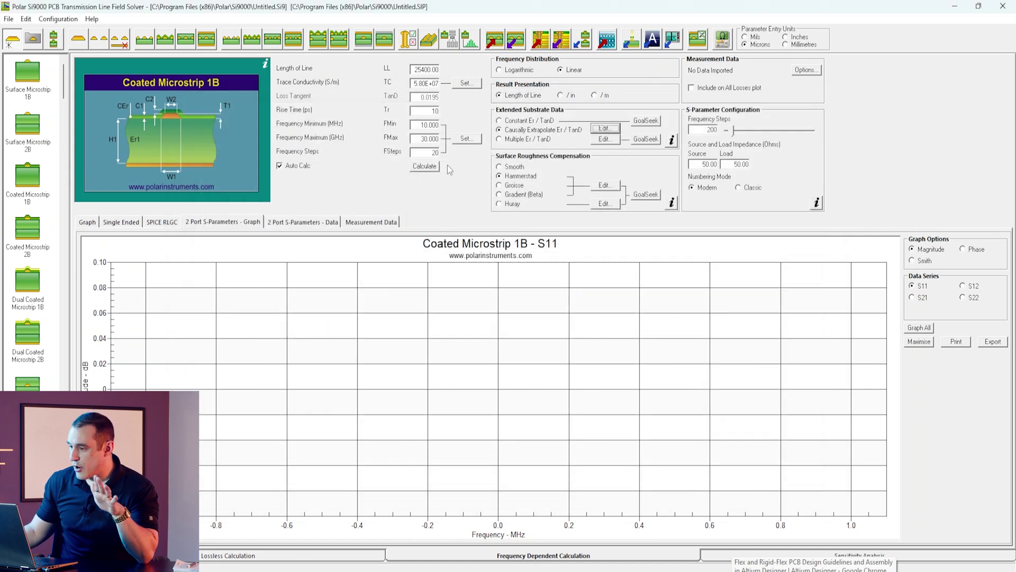
click(424, 166)
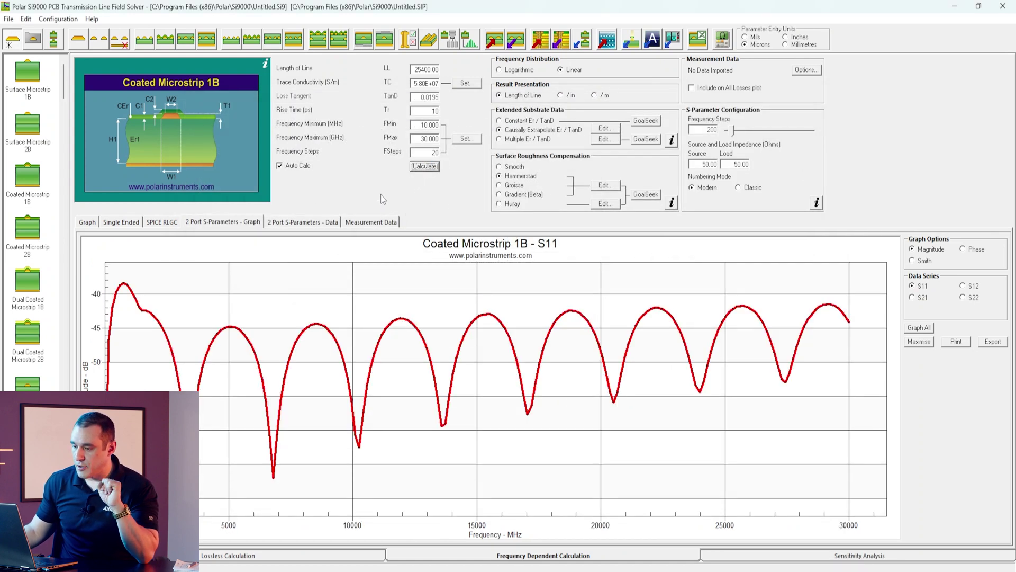